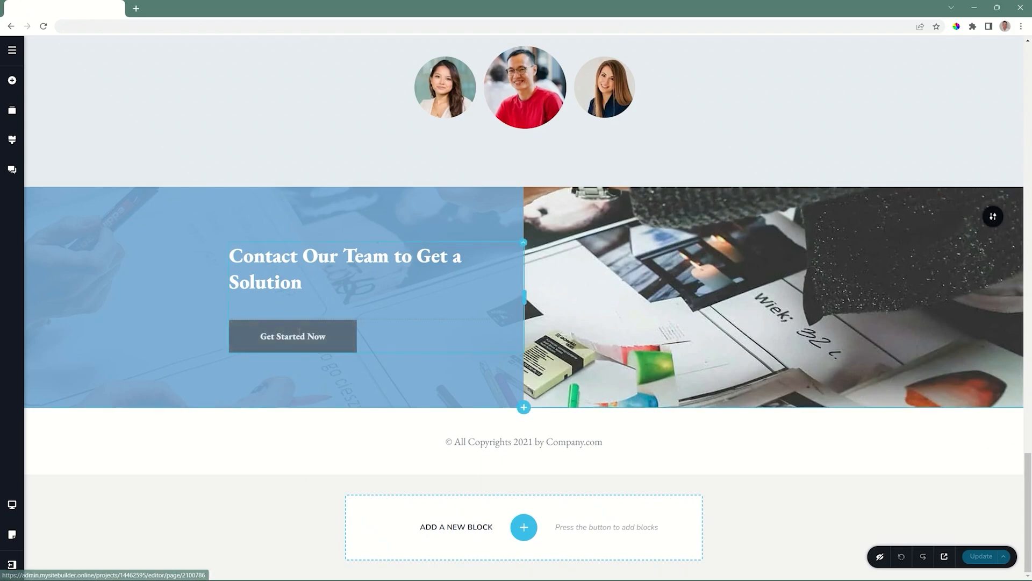
Step: Open the popup link options of the "Get Started Now" button in the contact section
left_click(298, 332)
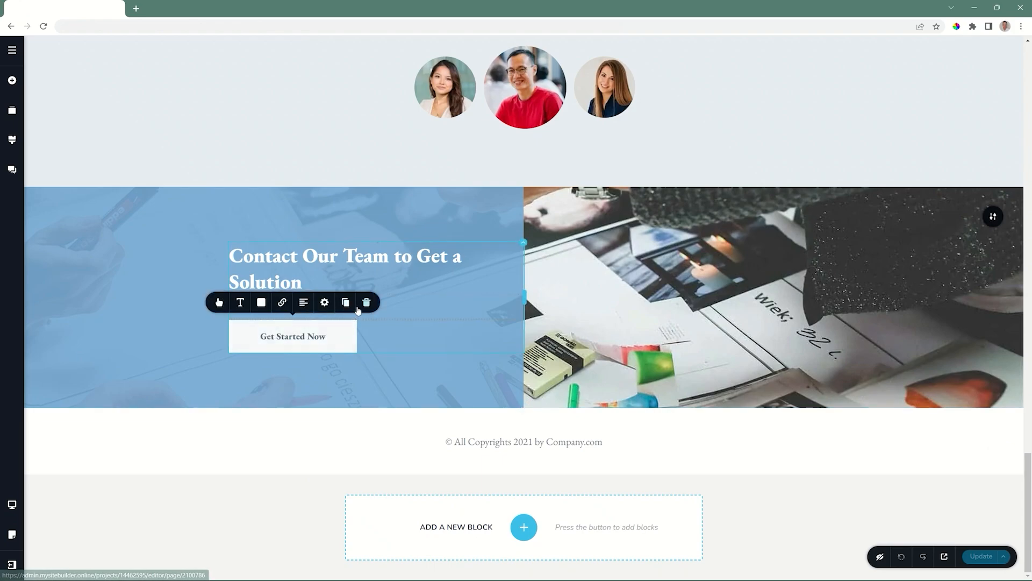
left_click(284, 304)
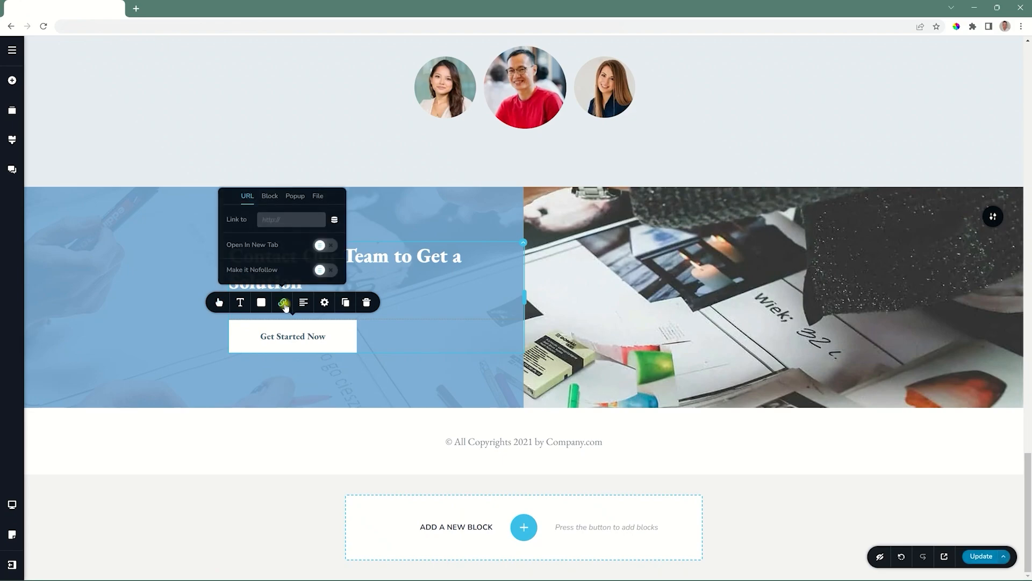
left_click(289, 200)
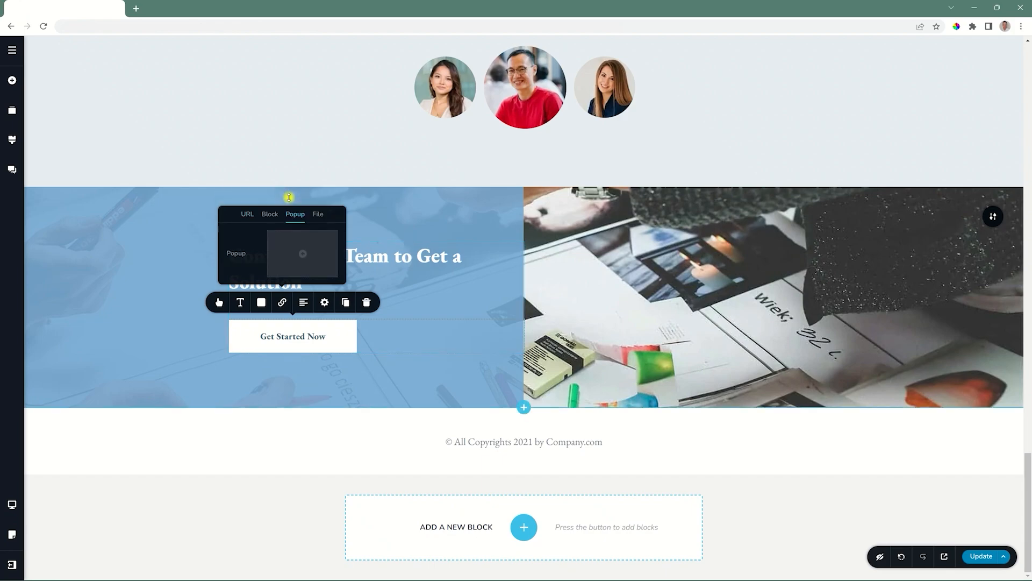
Step: Try linking the button to the "10% OFF" popup from the Sale category, and remove that popup from the link
left_click(304, 254)
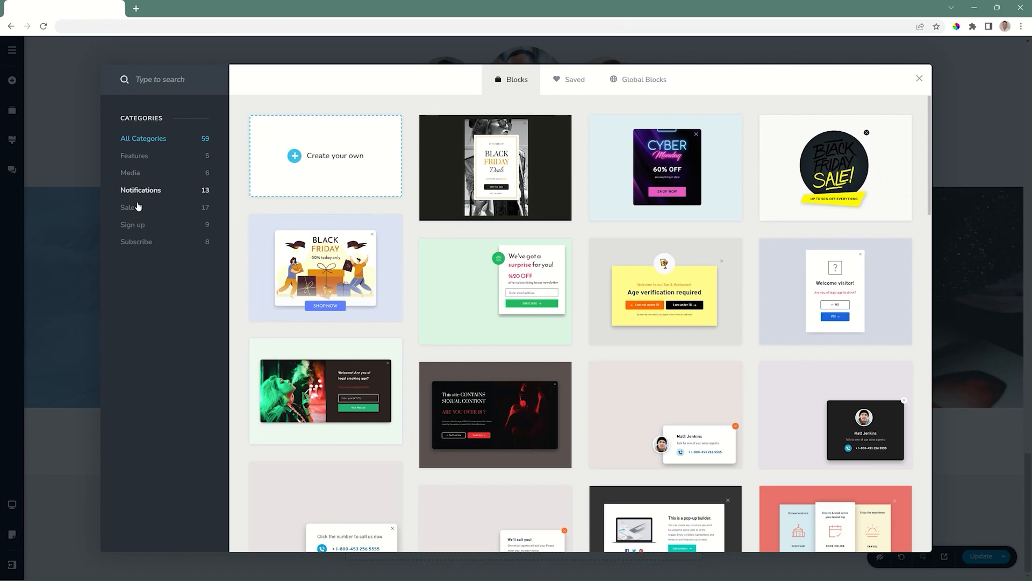
left_click(135, 209)
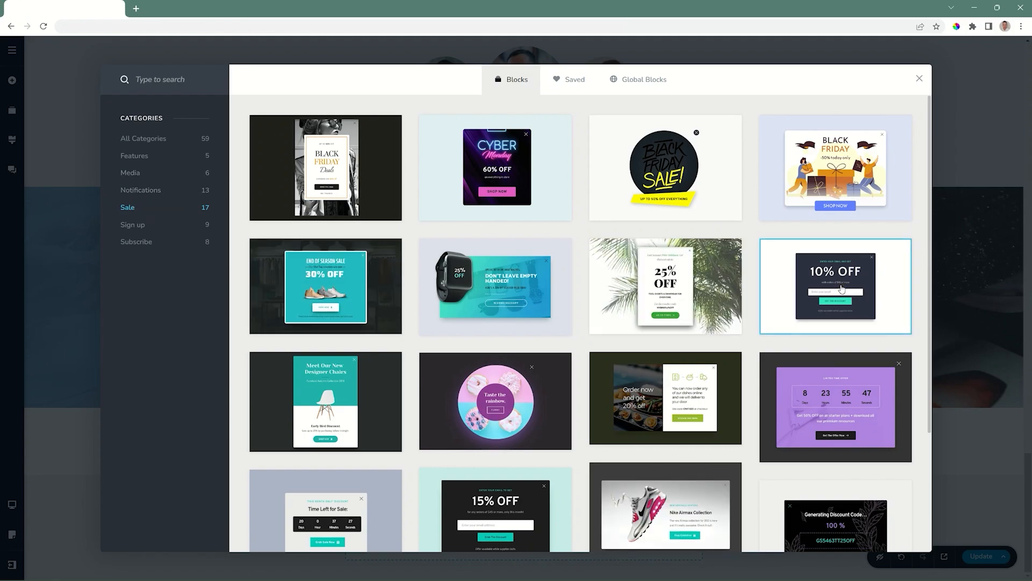
left_click(842, 289)
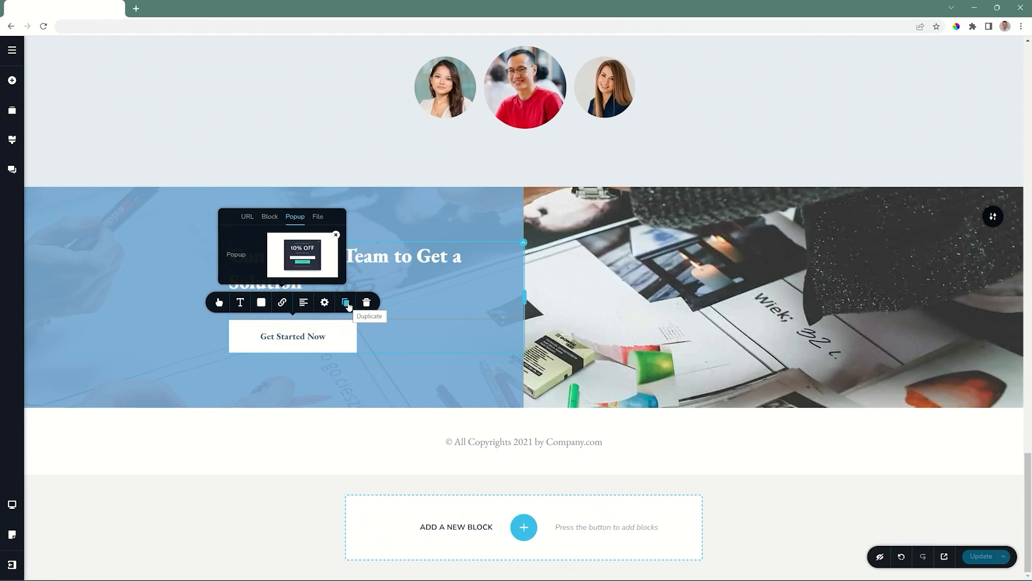
left_click(337, 235)
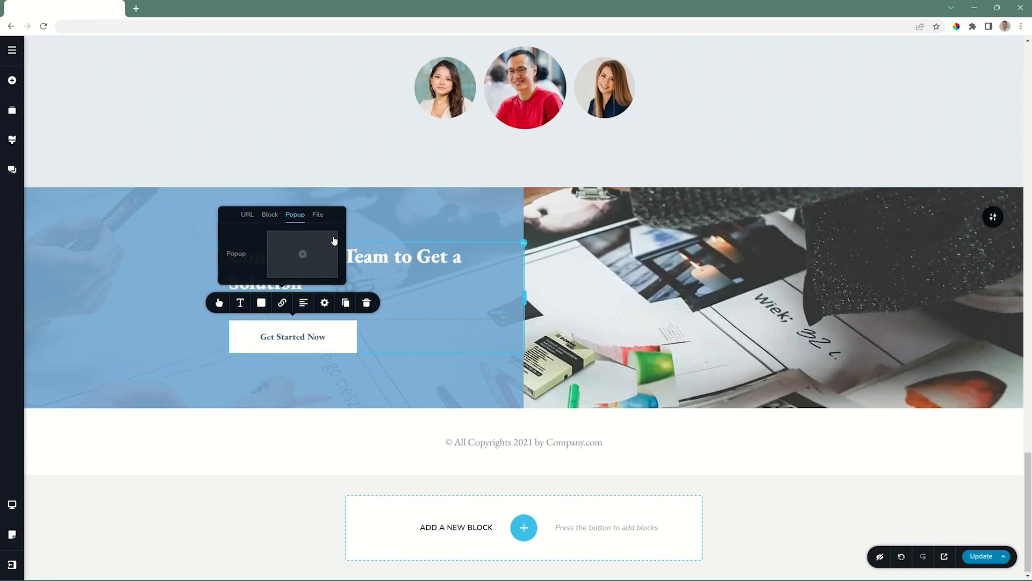
Step: Link the button to the purple countdown popup from the Sale category and open that popup's editing options
left_click(304, 259)
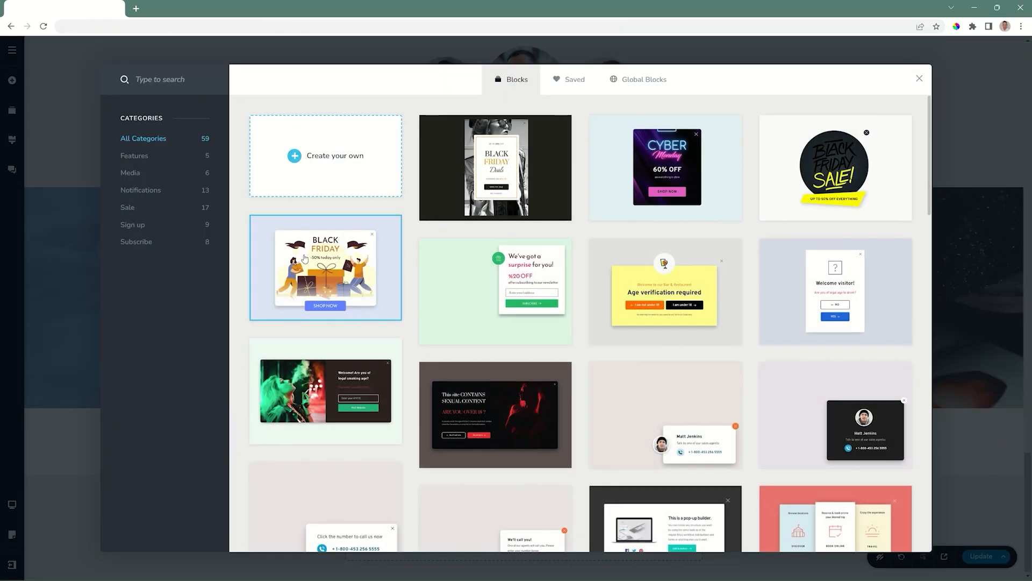
left_click(129, 207)
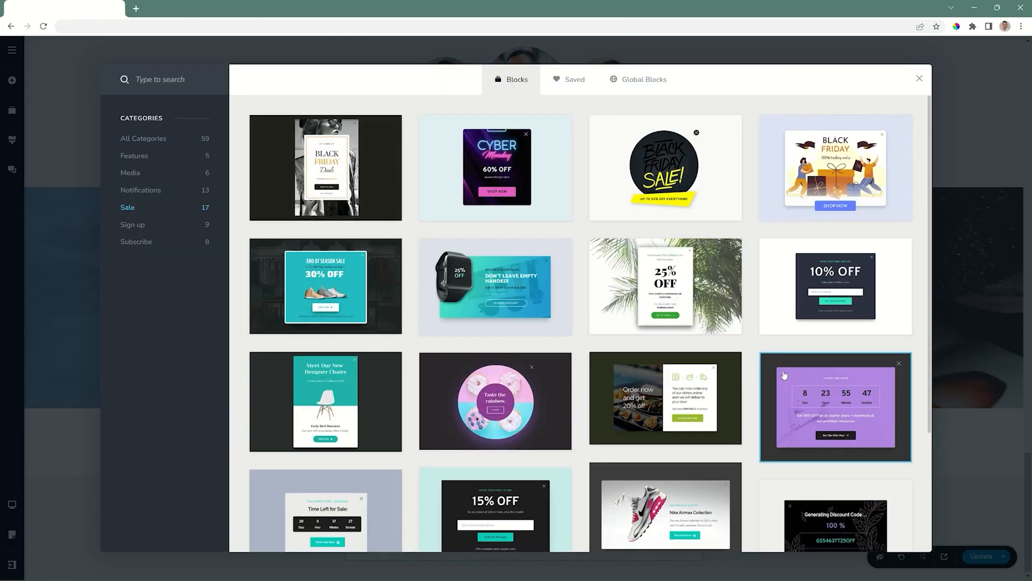
left_click(828, 404)
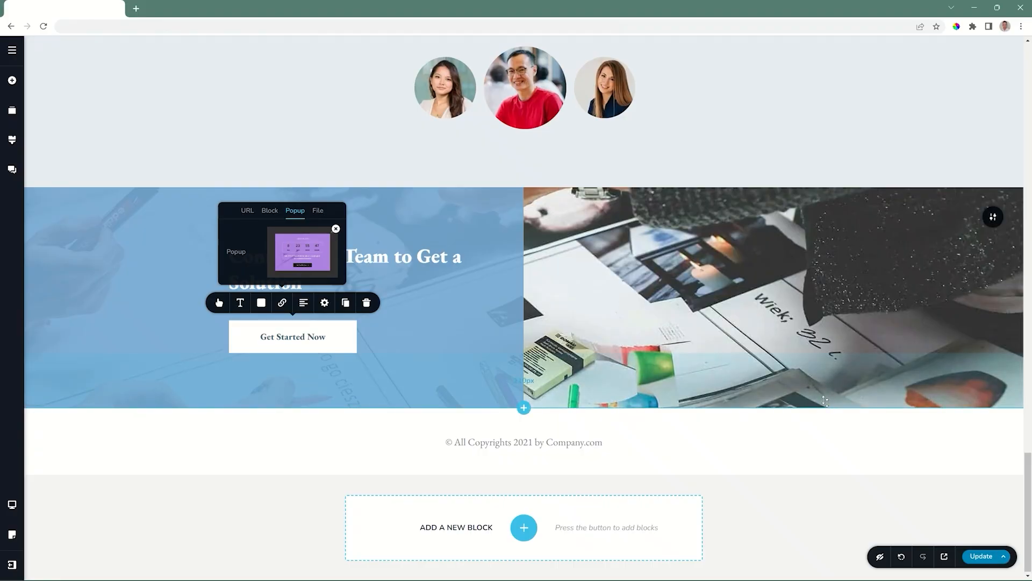
left_click(304, 256)
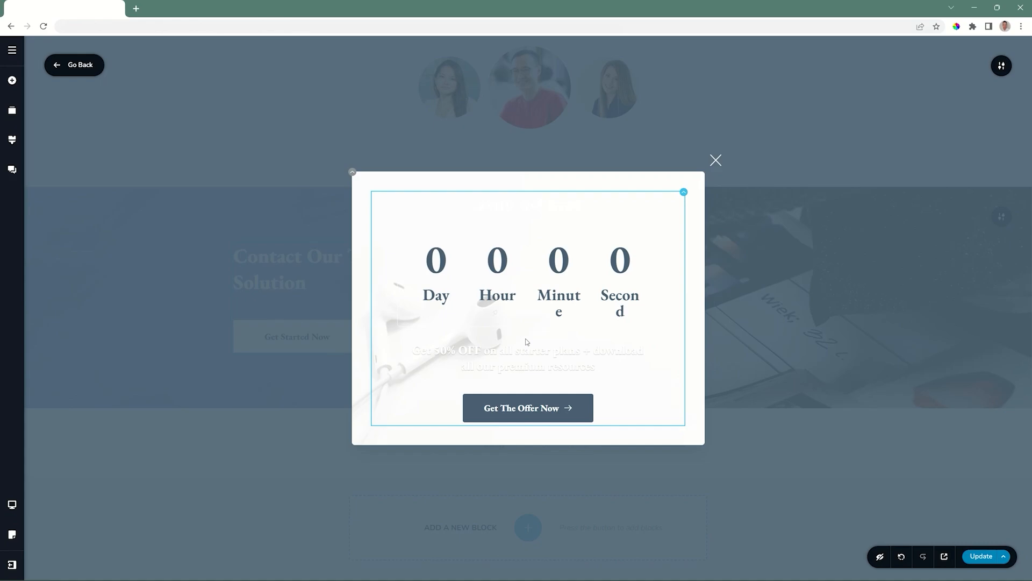
left_click(999, 69)
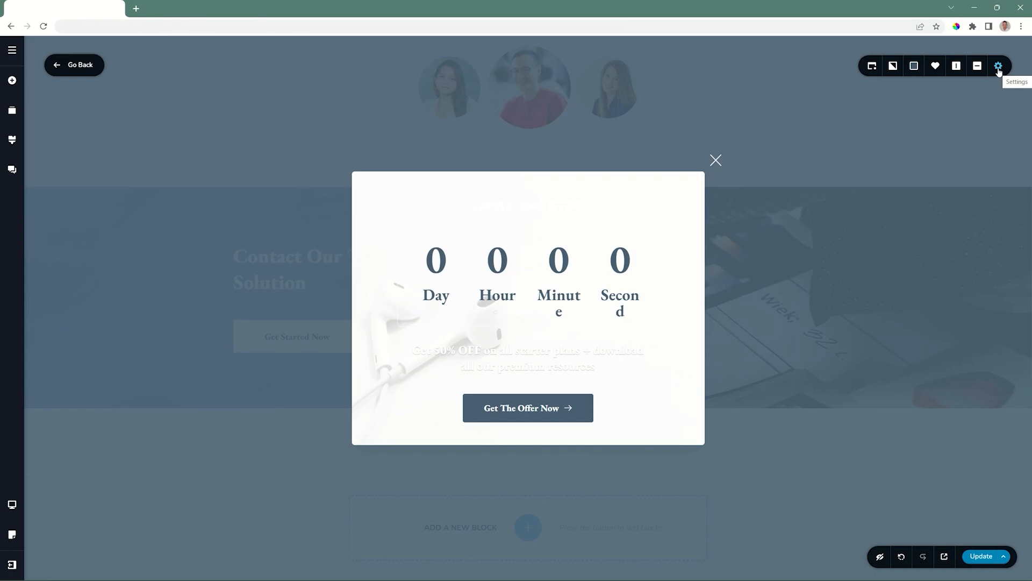
Step: Cycle the popup's vertical and horizontal alignment through their positions and back to the centre
left_click(977, 67)
left_click(978, 67)
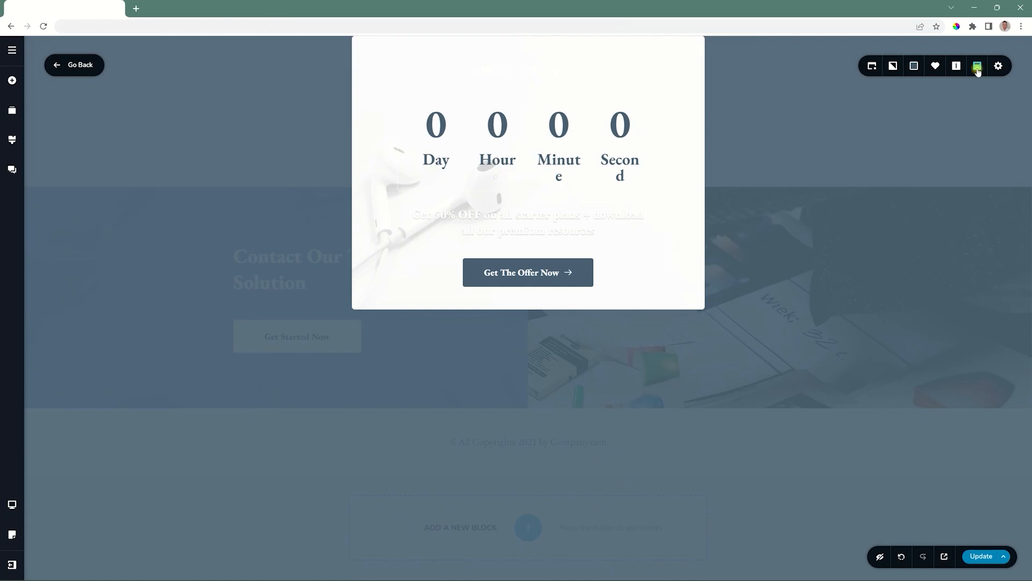
left_click(977, 67)
left_click(956, 66)
left_click(955, 67)
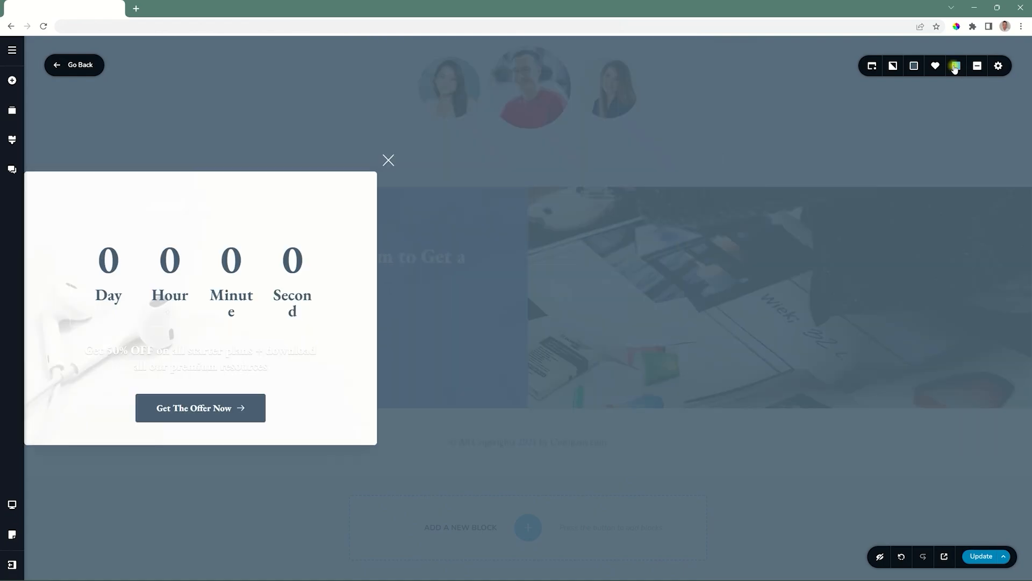
left_click(956, 67)
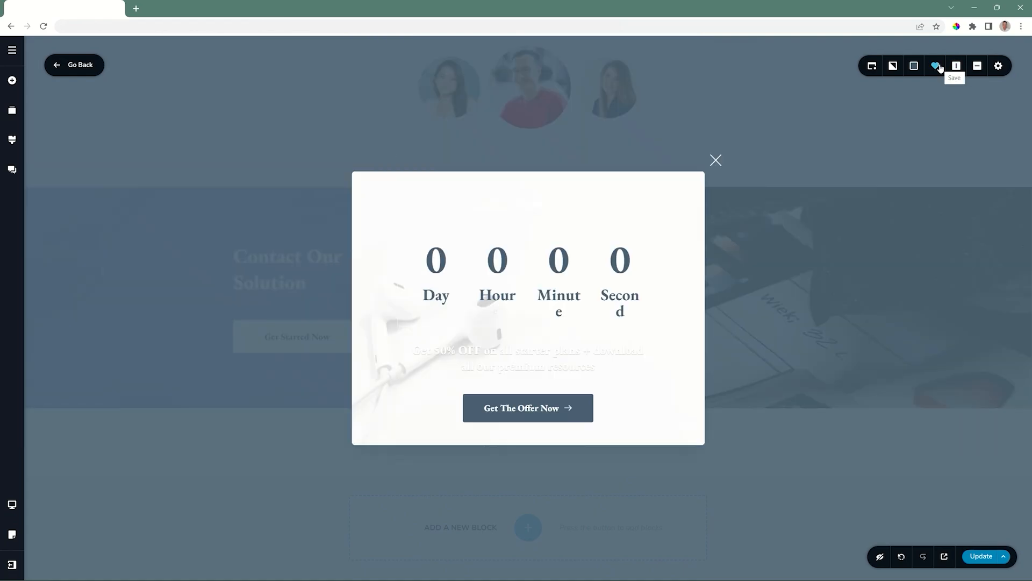
Step: Set the overlay behind the popup to the solid dark colour #191b21 at 87% opacity
left_click(914, 66)
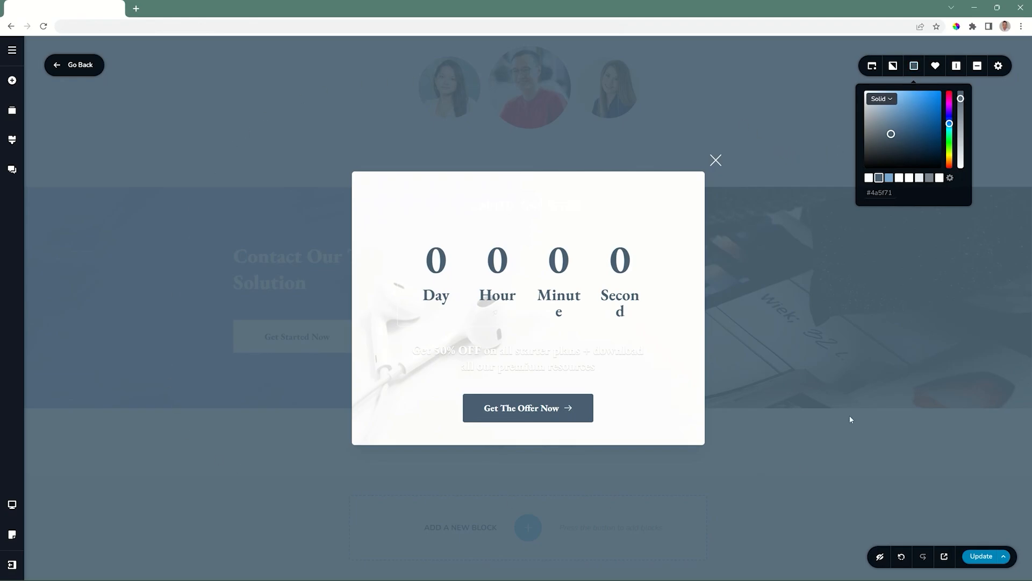
mouse_move(960, 99)
left_mouse_down()
mouse_move(962, 141)
mouse_move(961, 91)
left_mouse_up()
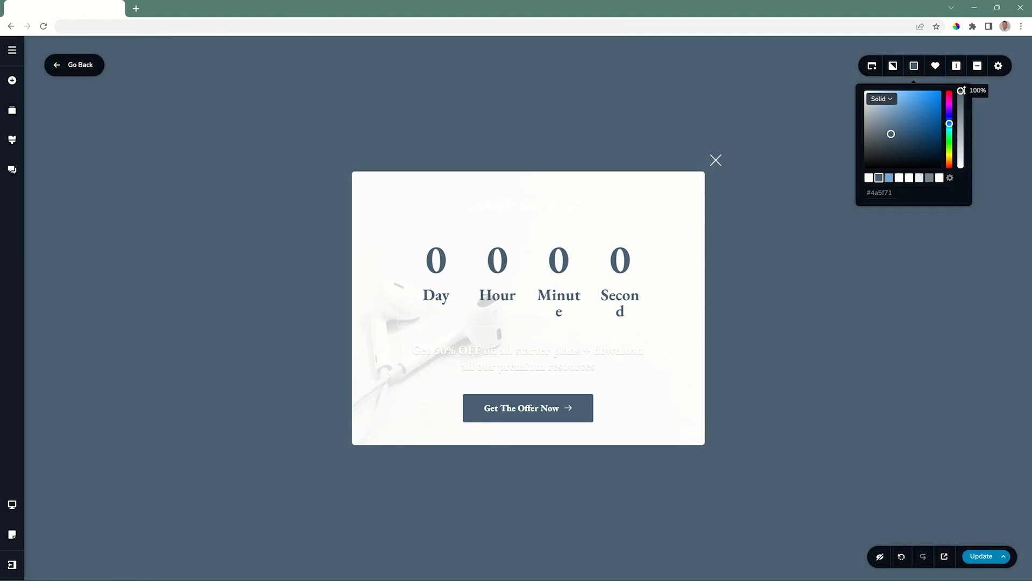
left_click_drag(962, 90, 961, 105)
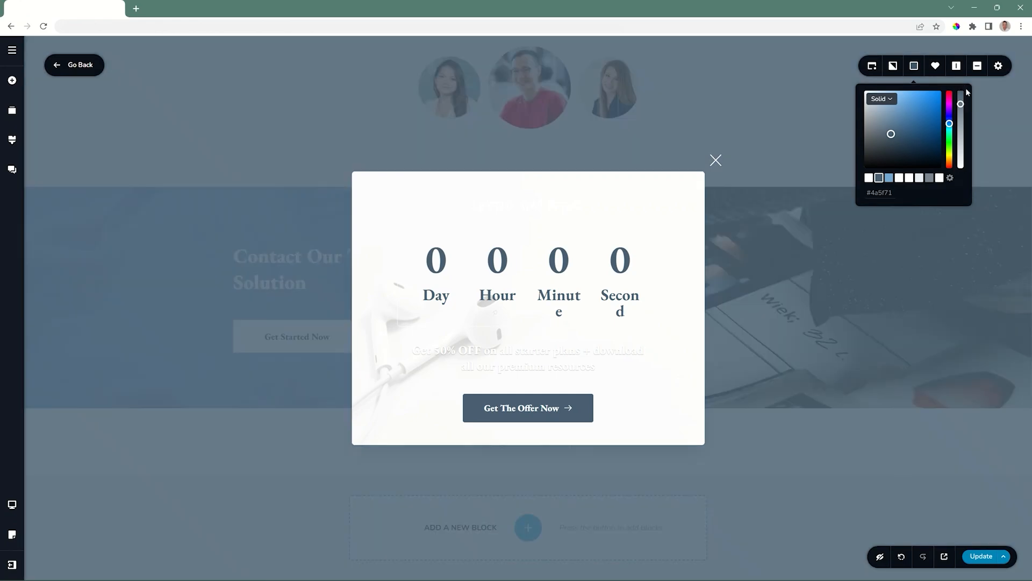
left_click(892, 67)
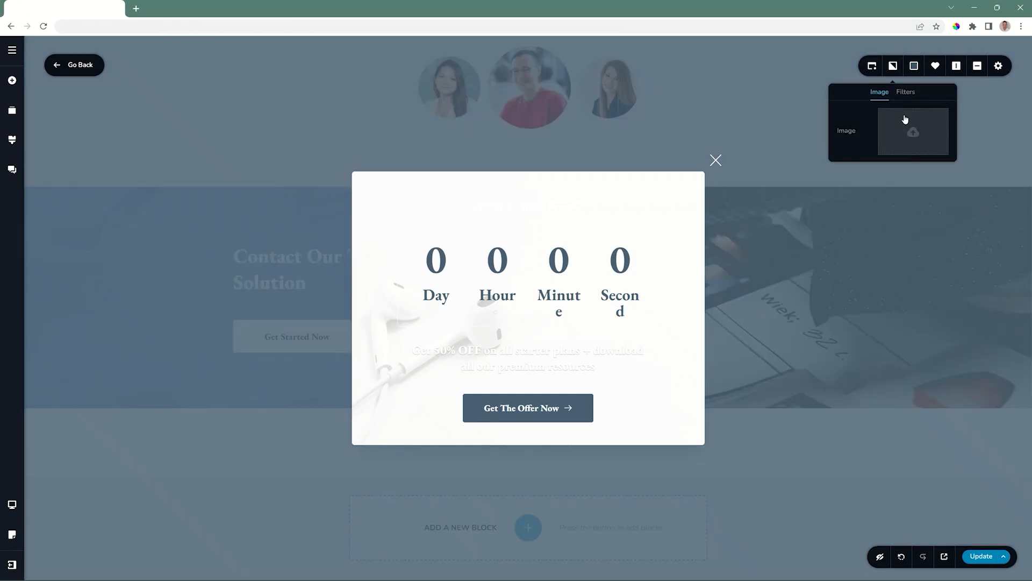
left_click(915, 67)
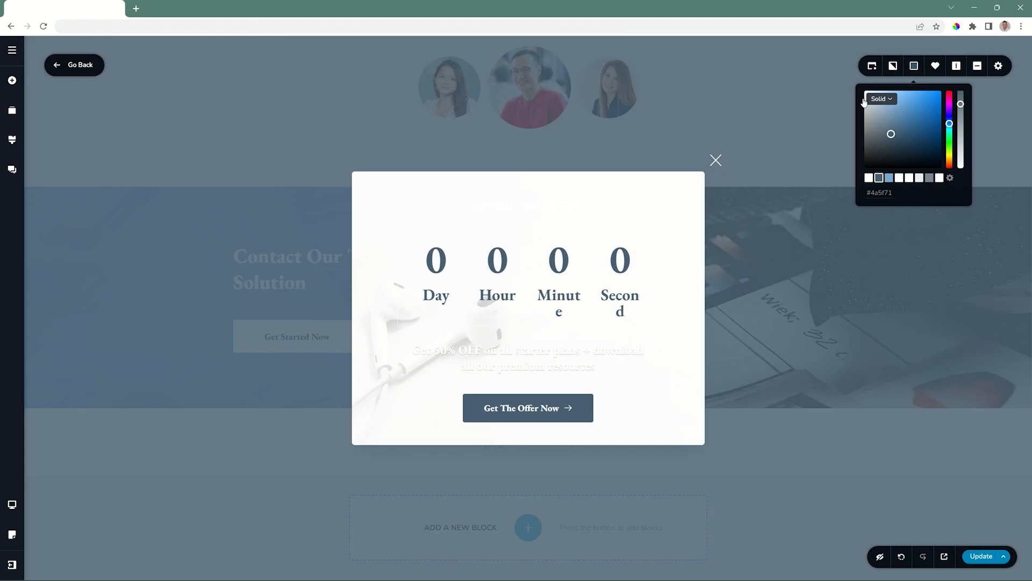
mouse_move(961, 104)
left_mouse_down()
mouse_move(961, 166)
mouse_move(961, 101)
left_mouse_up()
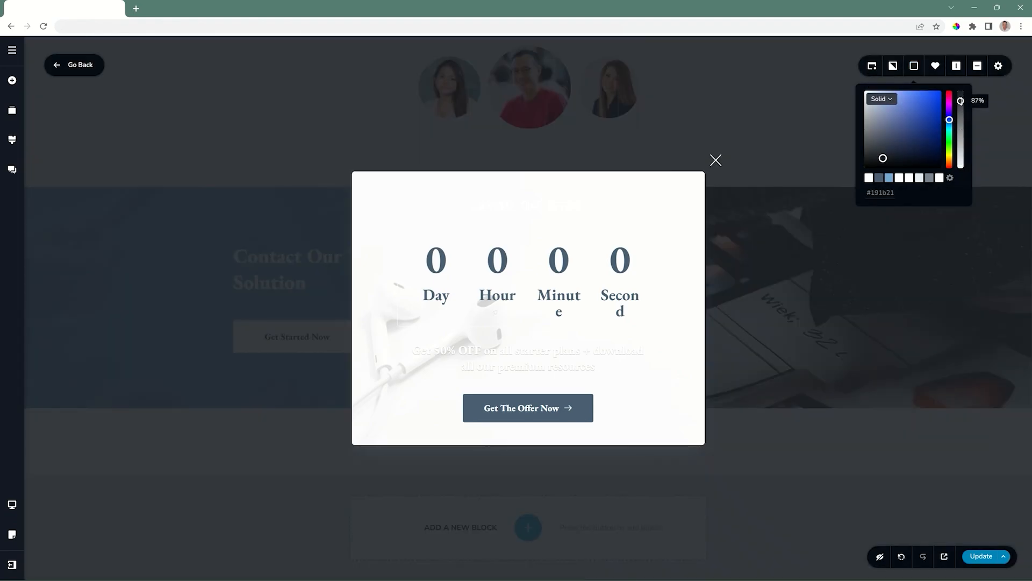
Step: Set the popup's close button delay to 3 and switch the close button display off and on again
left_click(872, 65)
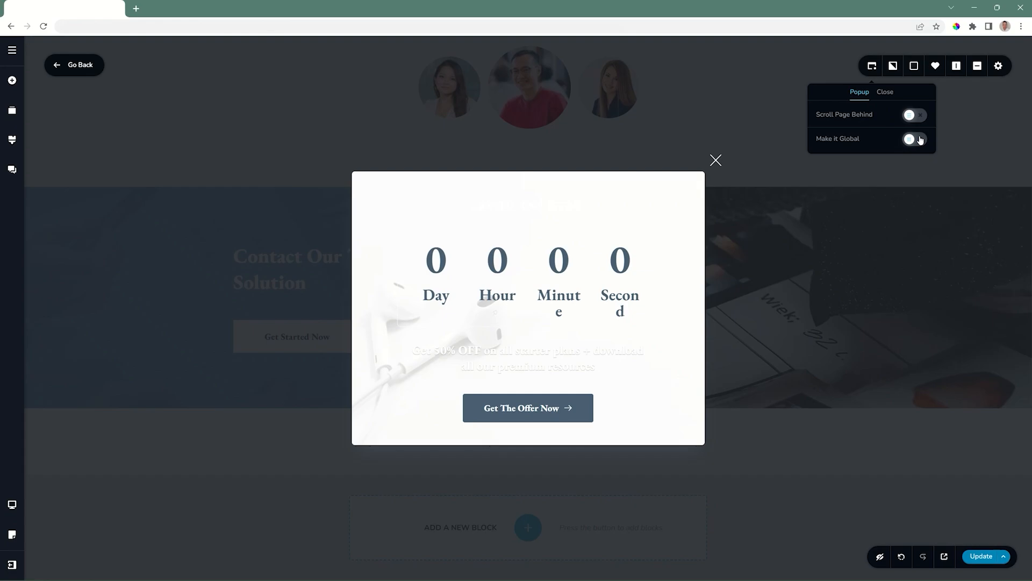
left_click(887, 94)
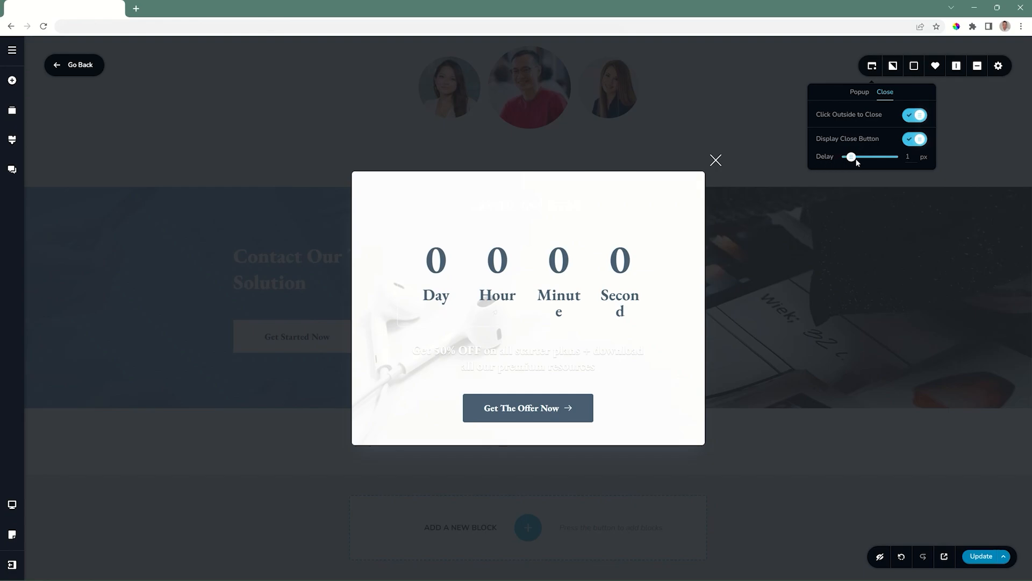
left_click_drag(852, 157, 860, 158)
left_click(915, 141)
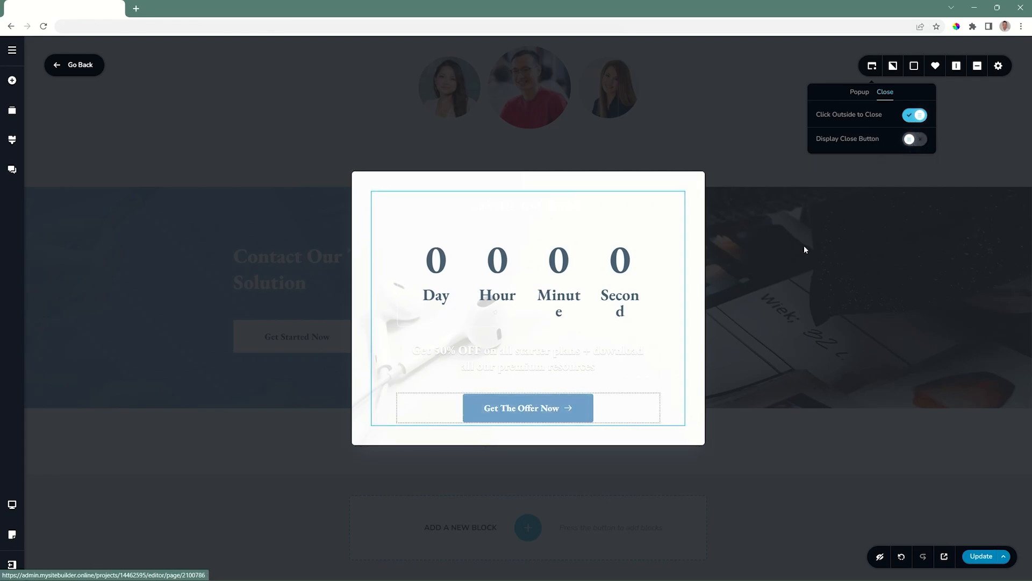
left_click(922, 143)
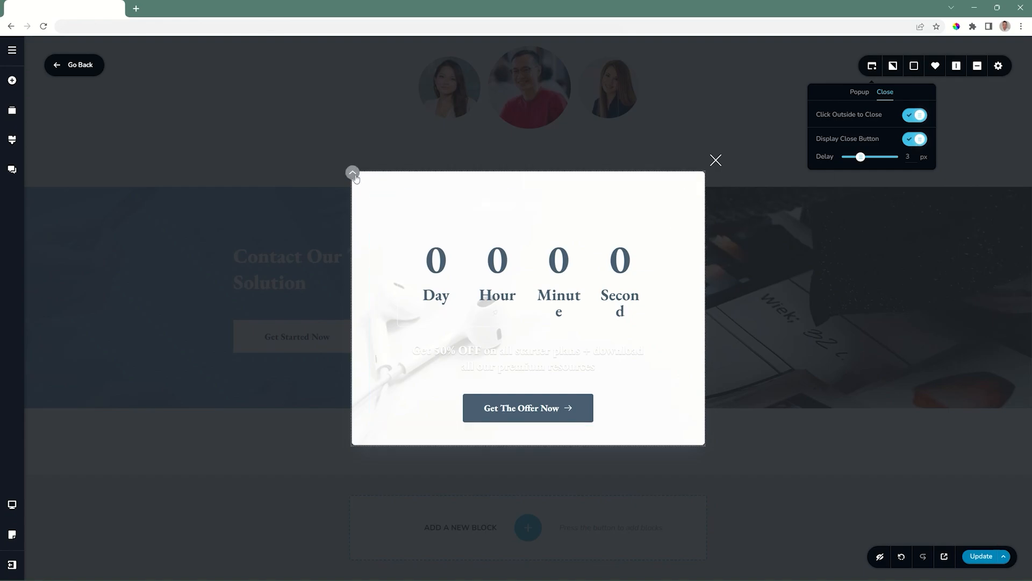
Step: Examine the background image, overlay colour and settings options of the popup's content box
left_click(353, 173)
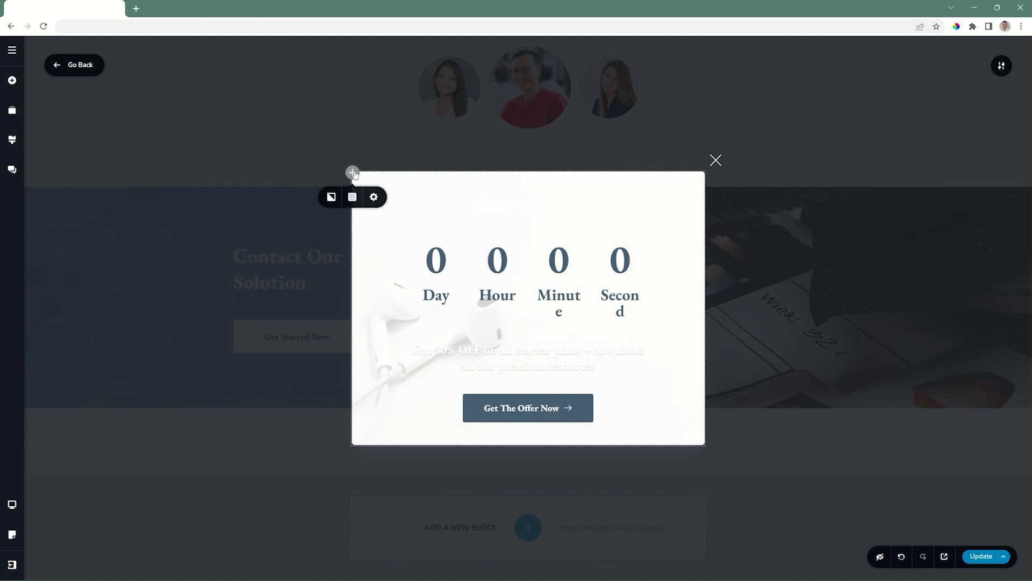
left_click(331, 197)
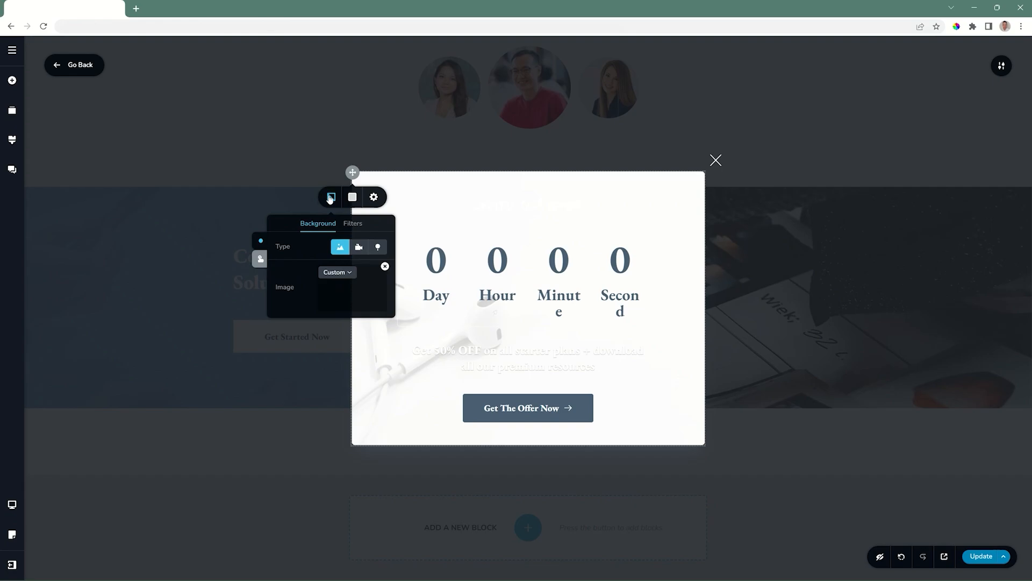
left_click(352, 196)
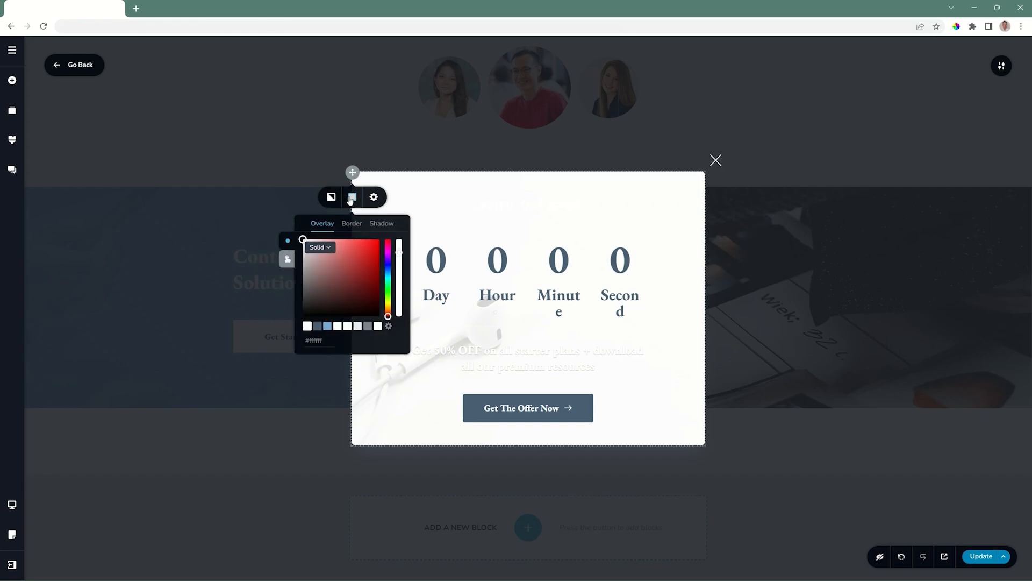
left_click(382, 200)
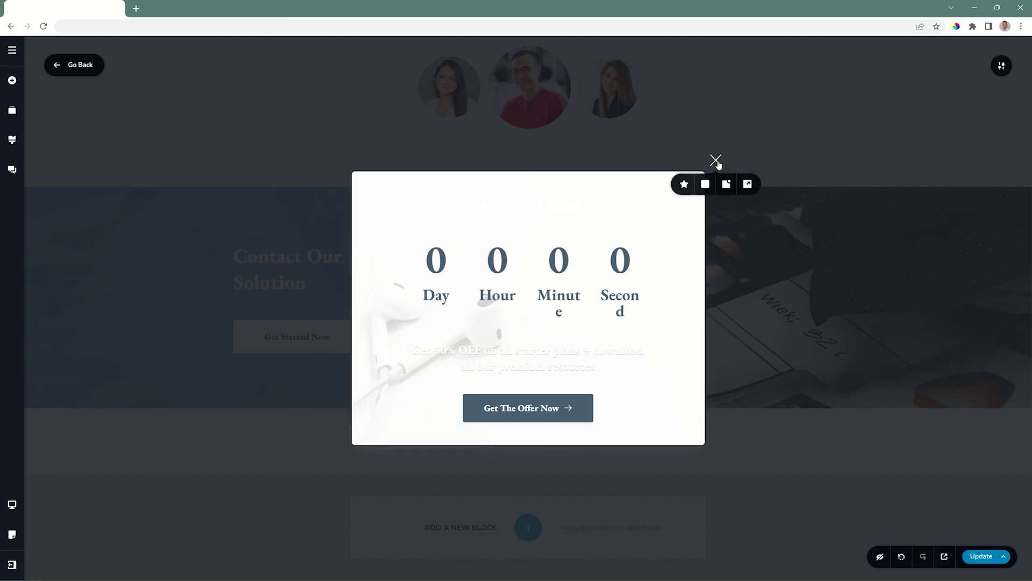
Step: Set the popup's close icon to lateral 21 px, vertical 25 px and size 35 px, and colour it #d100ff
left_click(684, 183)
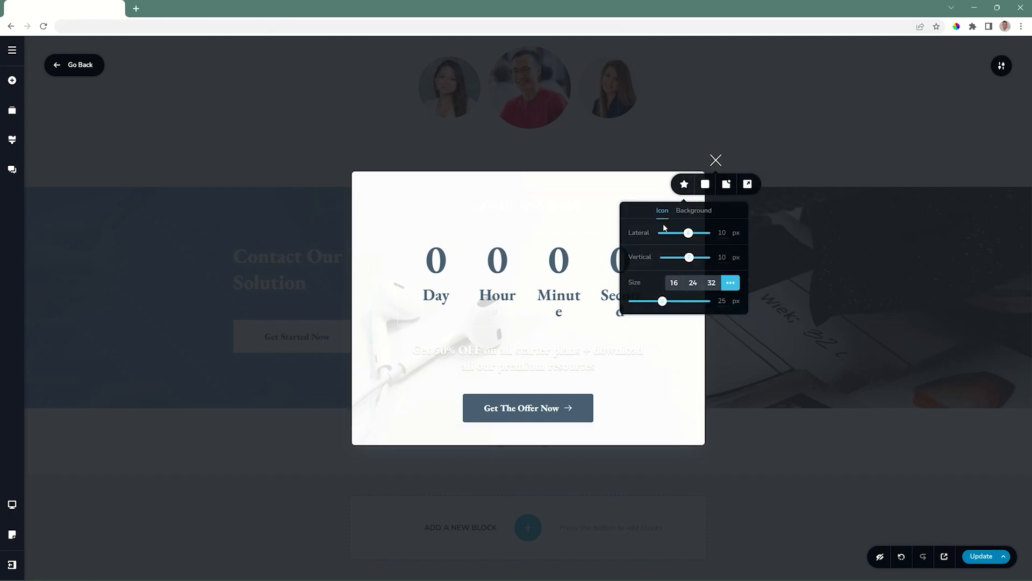
left_click_drag(688, 233, 695, 257)
mouse_move(663, 301)
left_mouse_down()
mouse_move(699, 301)
mouse_move(680, 301)
left_mouse_up()
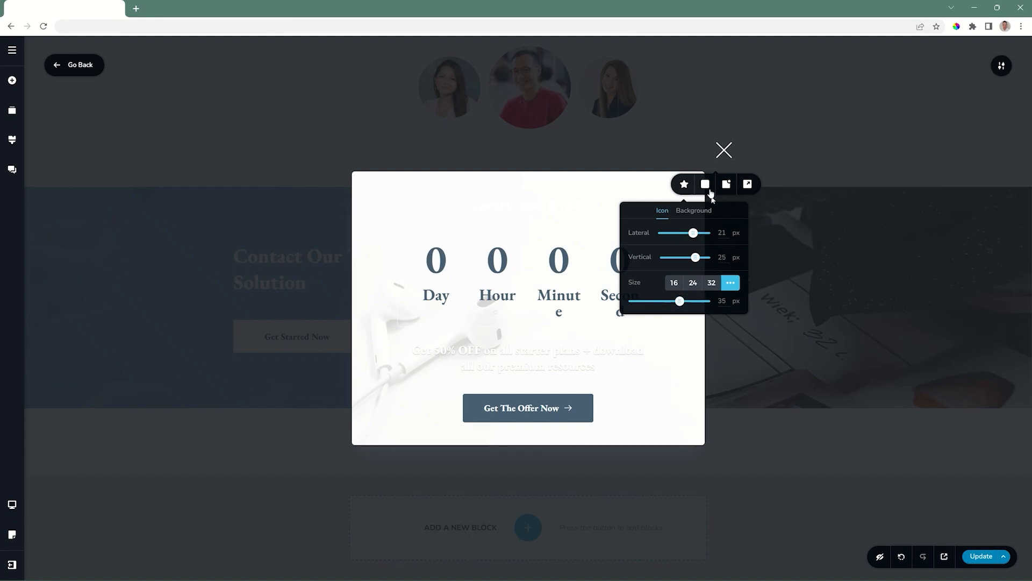
left_click(705, 184)
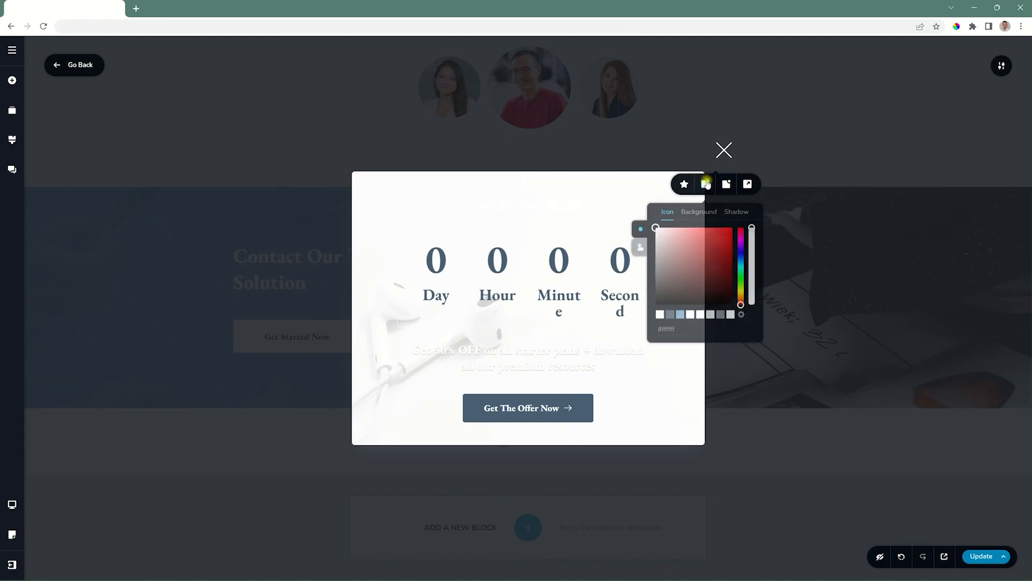
left_click(741, 241)
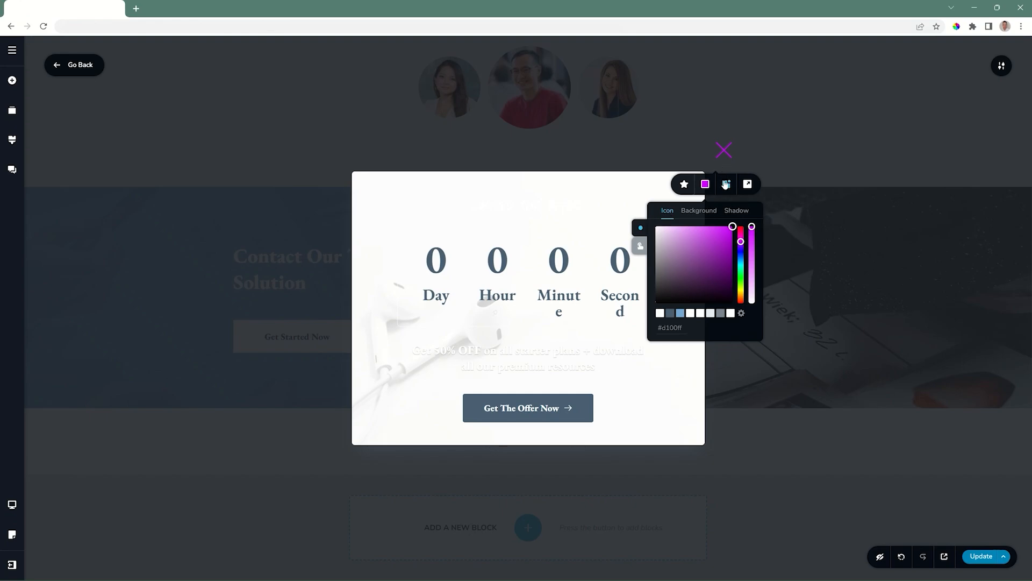
Step: Place the close icon inside the popup box and cycle its corner position to the popup's upper-left corner
left_click(727, 185)
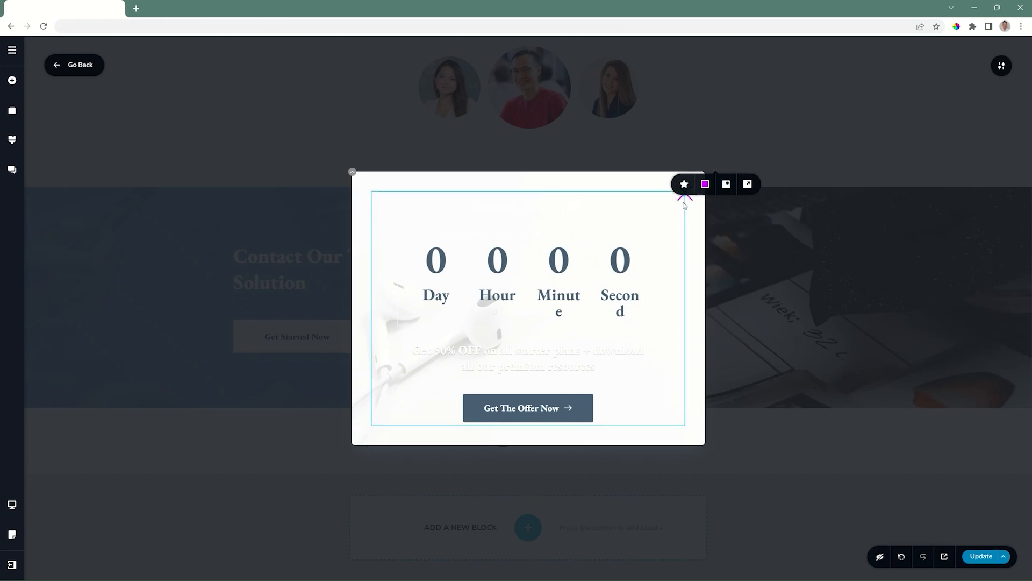
left_click(749, 185)
left_click(749, 185)
left_click(749, 186)
left_click(749, 186)
left_click(749, 186)
left_click(750, 186)
left_click(749, 186)
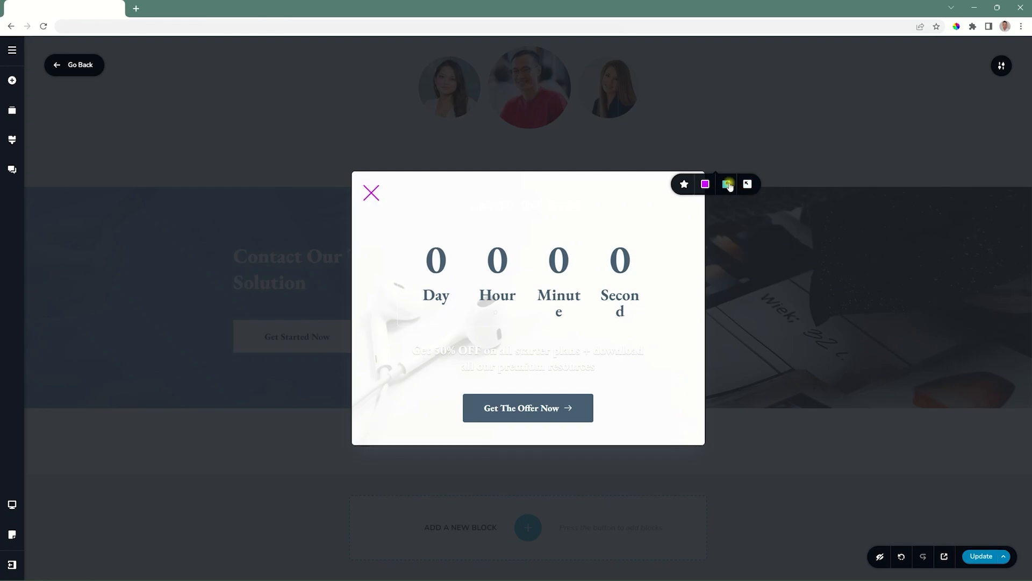
Step: Move the close icon outside the popup box and return to the page from the popup editor
left_click(728, 185)
left_click(78, 73)
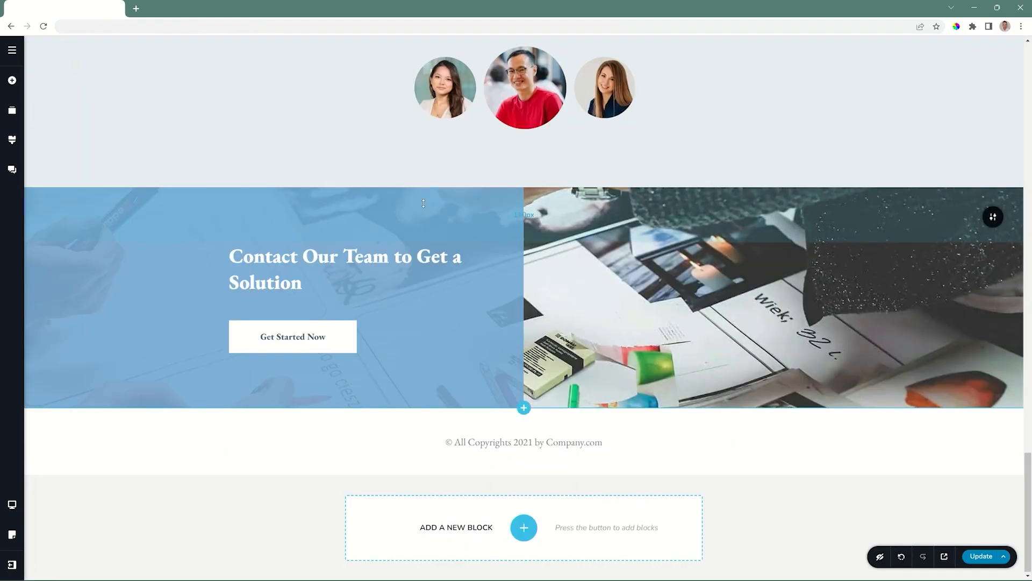
Step: Reopen the countdown popup for editing through the link settings of the Get Started Now button
left_click(291, 335)
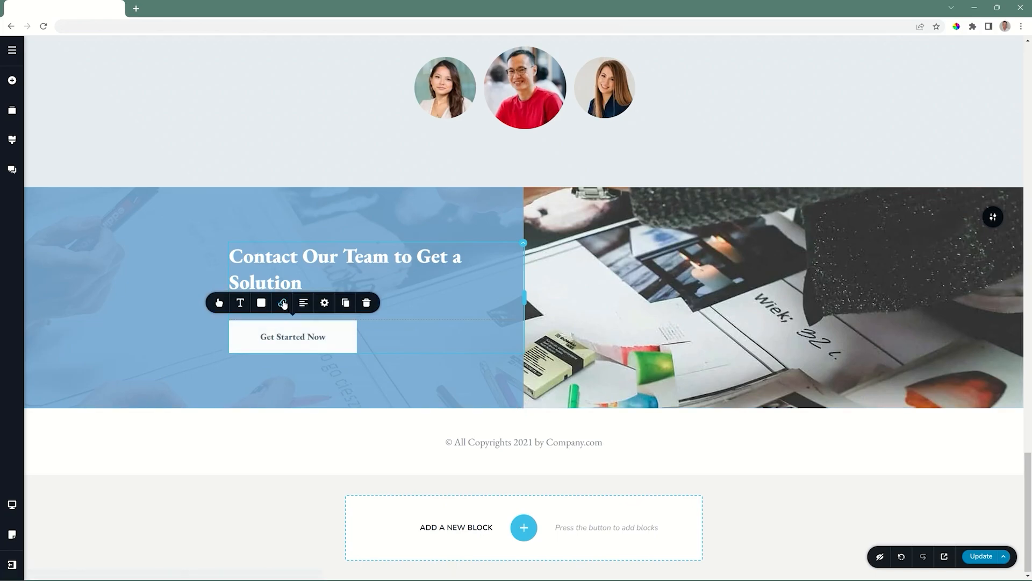
left_click(282, 302)
left_click(304, 252)
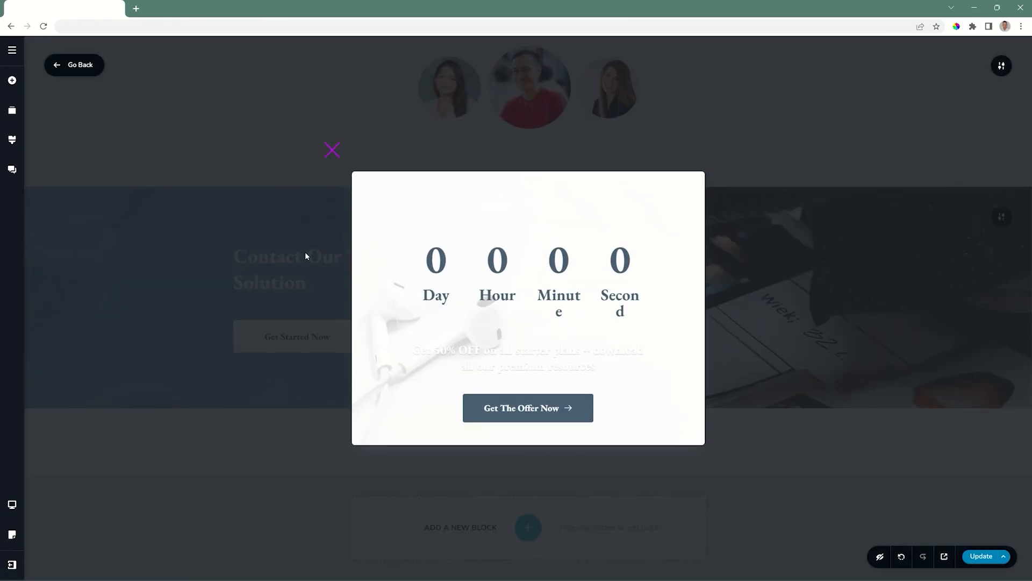
Step: Preview the countdown popup in the tablet view and in the mobile view
mouse_move(24, 503)
left_click(56, 494)
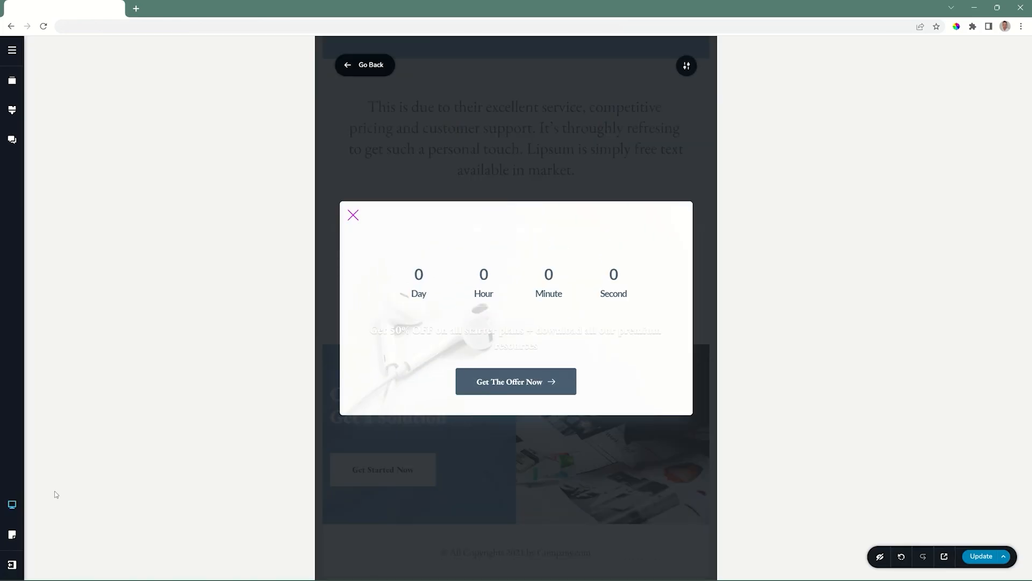
mouse_move(12, 502)
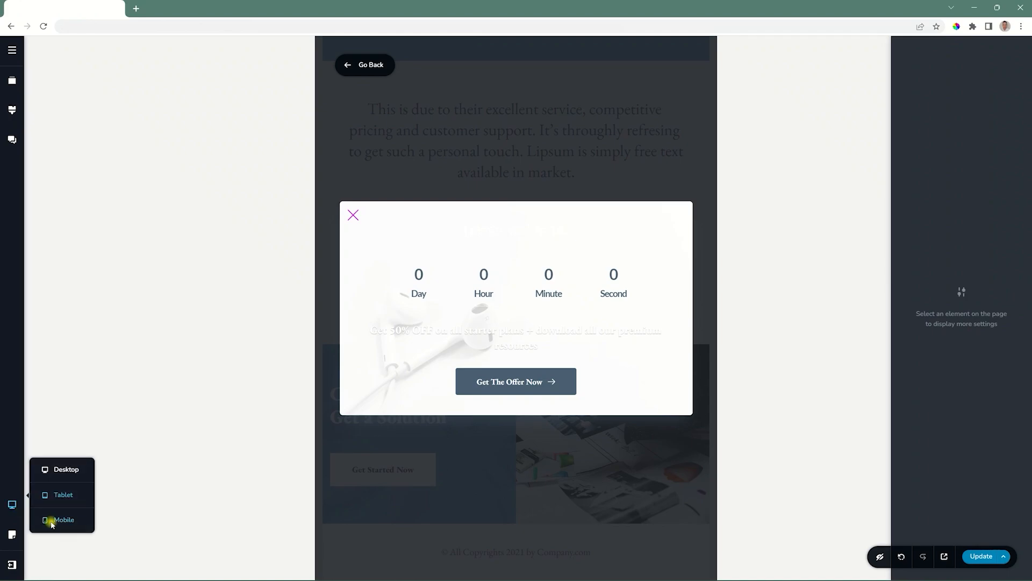
left_click(56, 524)
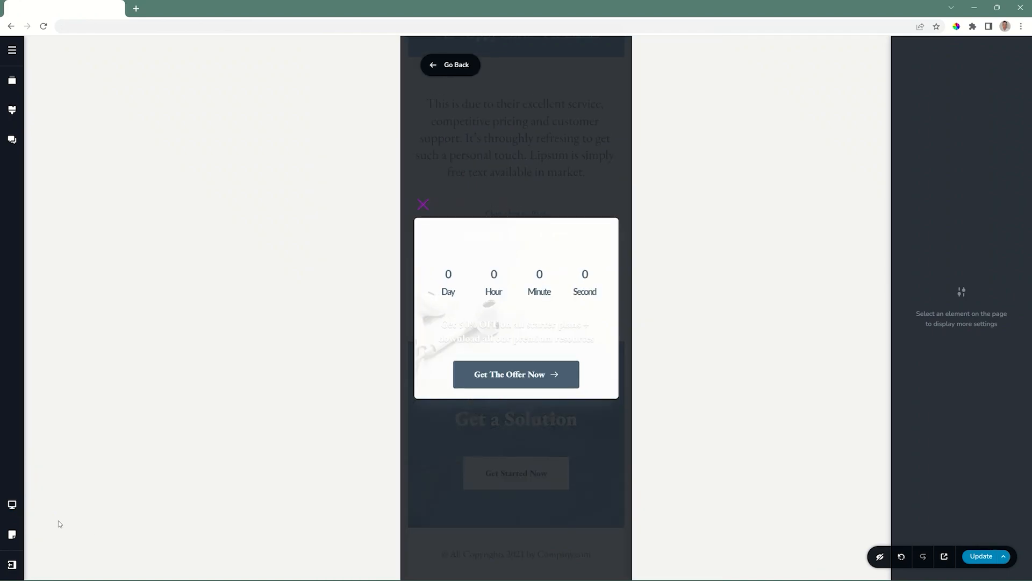